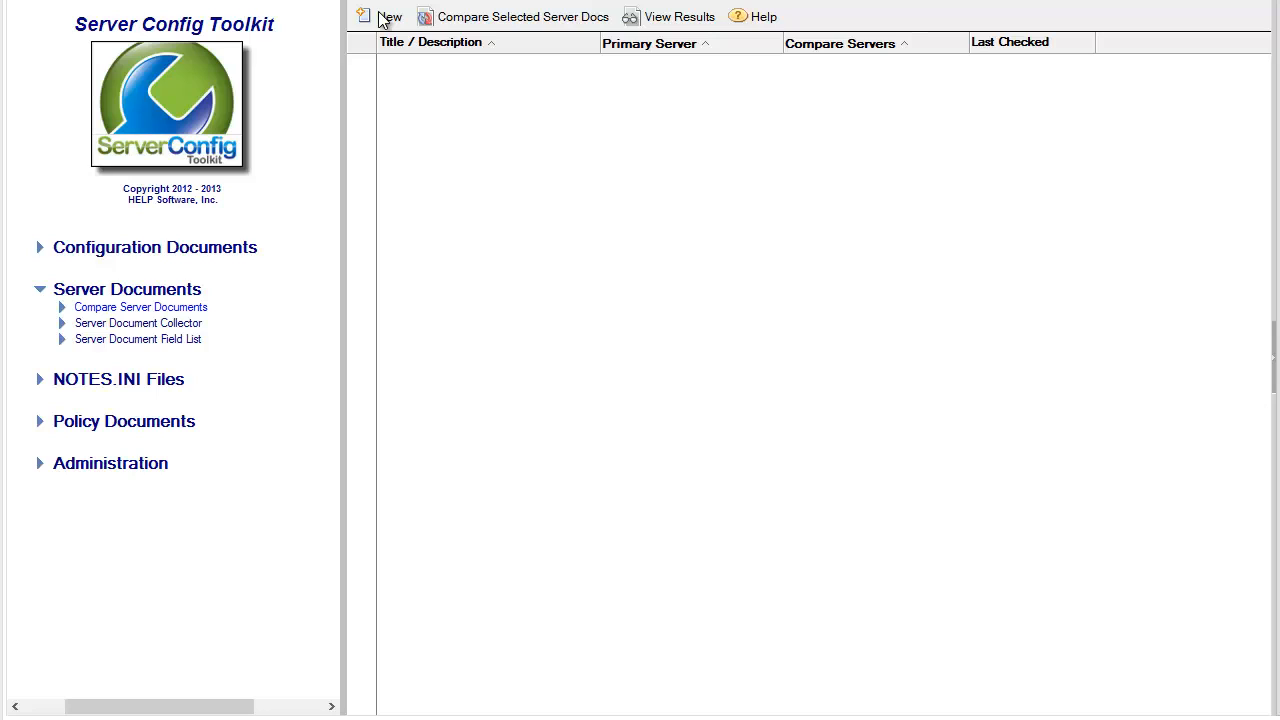
Step: Create a control document titled "Compare Server Documents" that archives the results documents created by this control document
click(386, 17)
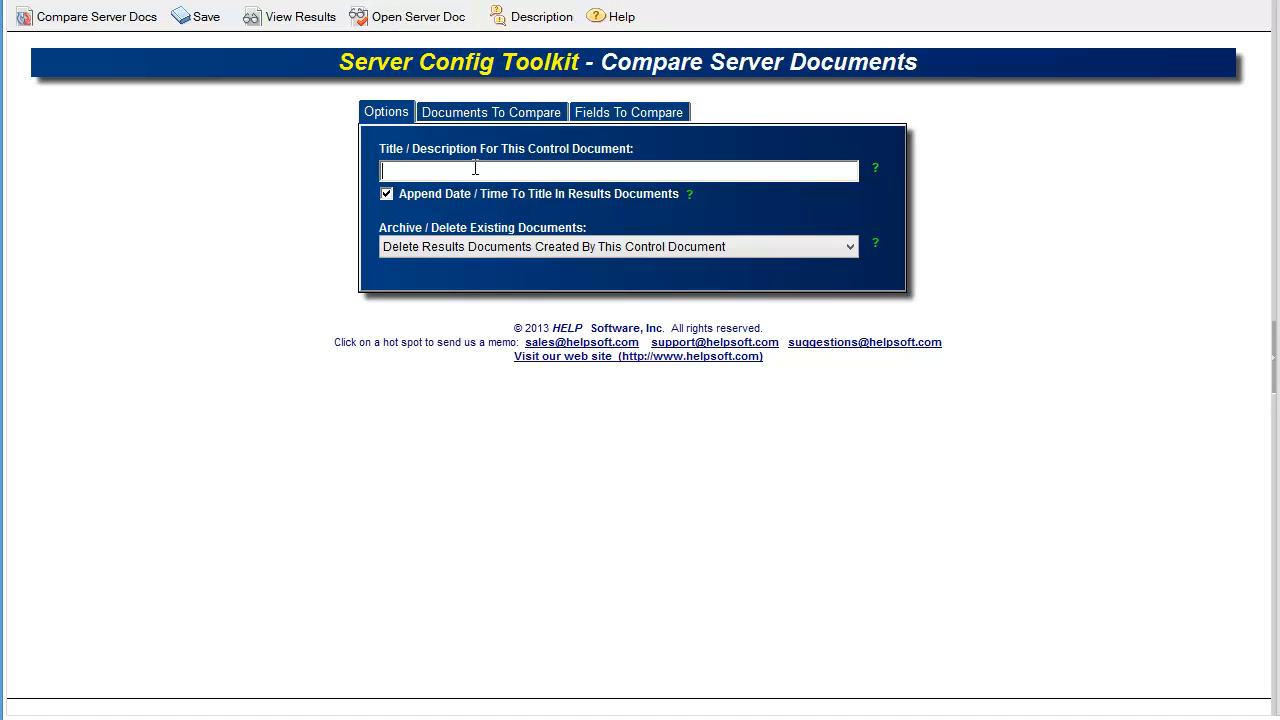
text(Compare Server Documents)
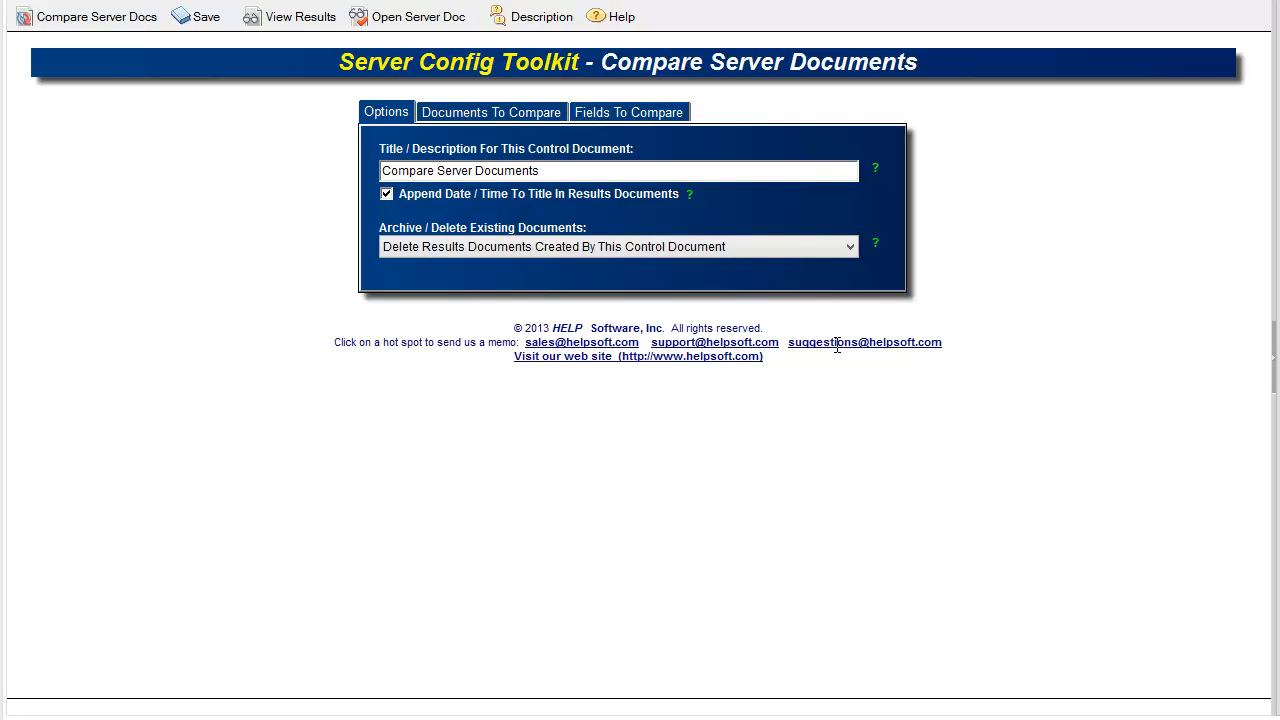
click(807, 250)
click(807, 250)
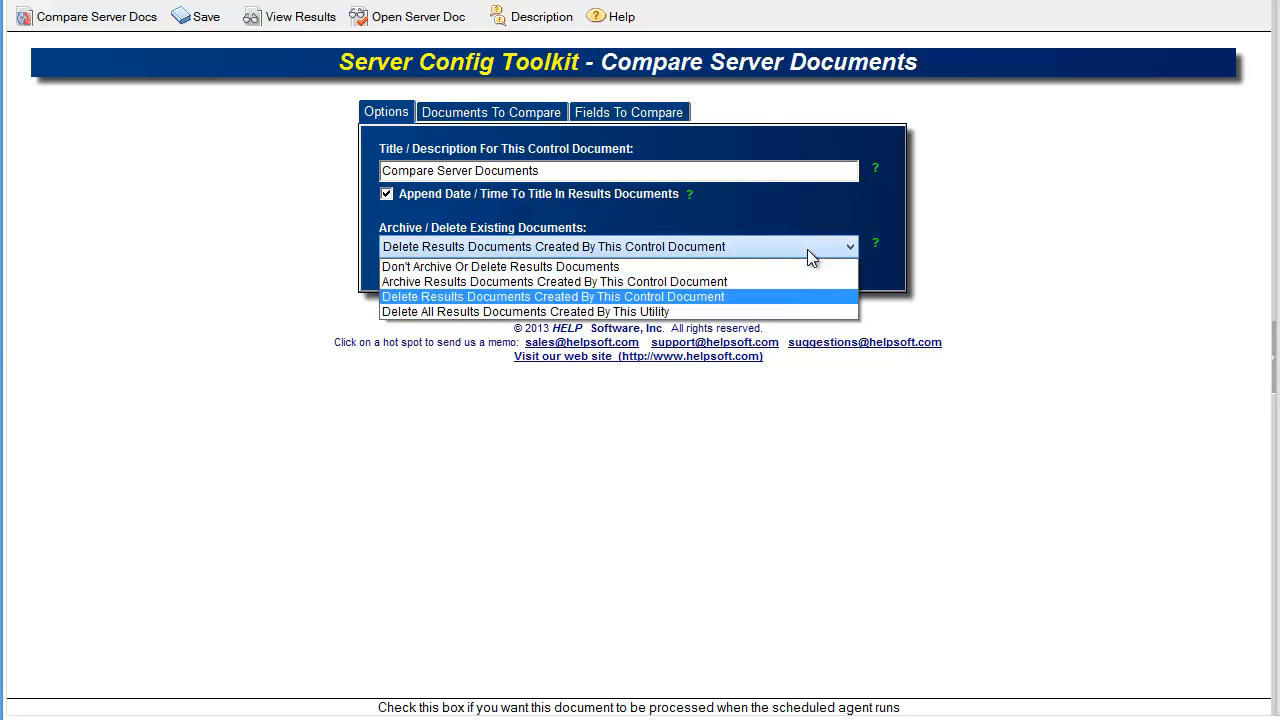
click(697, 295)
click(700, 250)
click(660, 267)
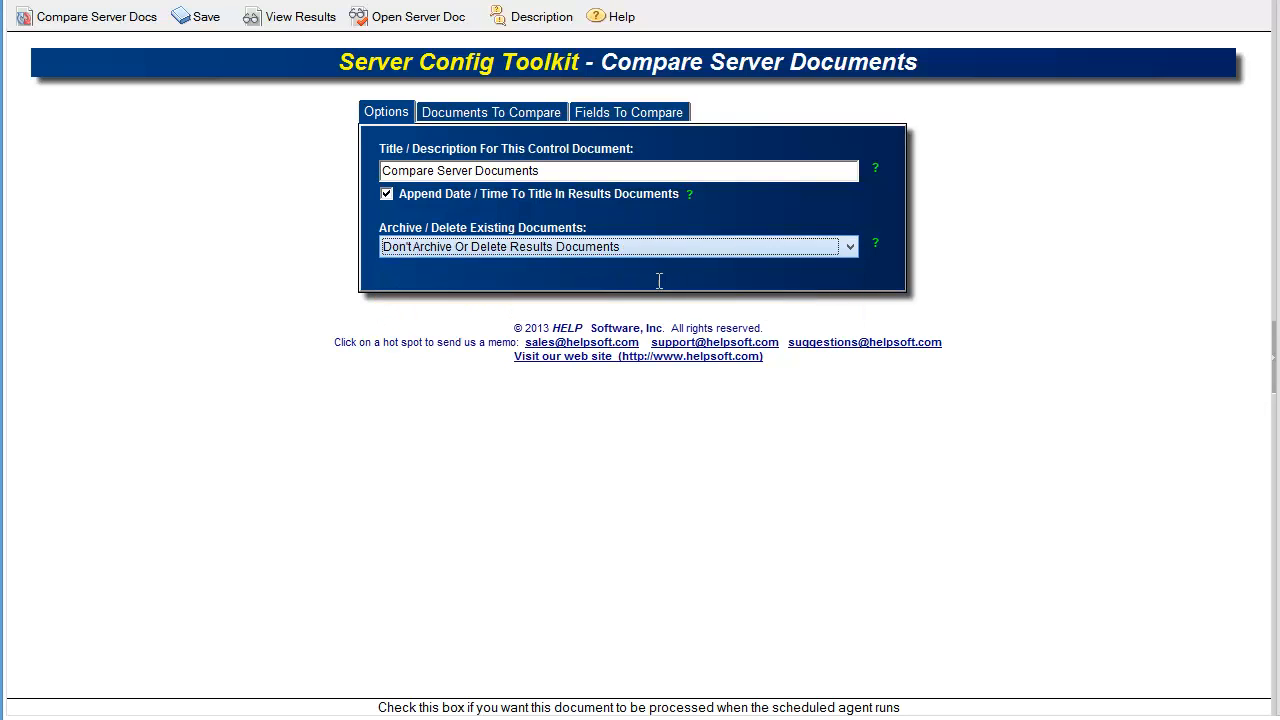
click(671, 252)
click(655, 284)
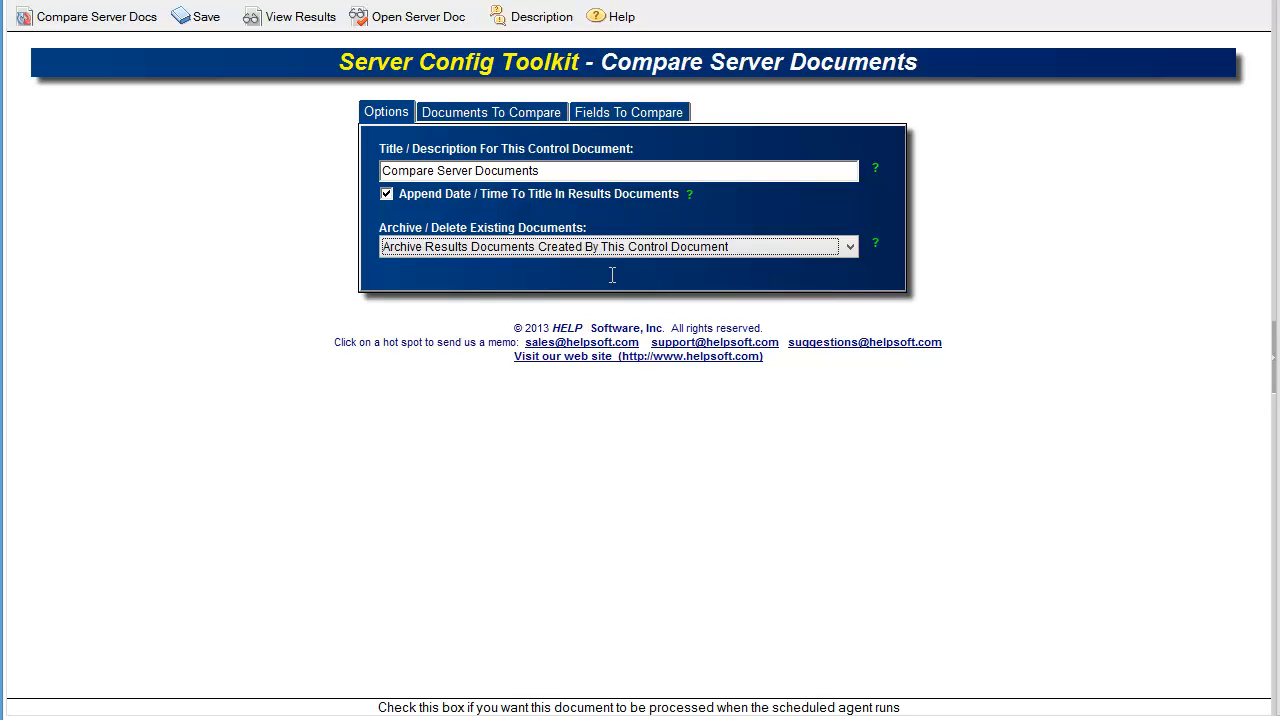
Step: Set Helpsoft1/Helpsoft as the primary server document and add Helpsoft2 through Helpsoft6 as the documents to compare to it
click(456, 114)
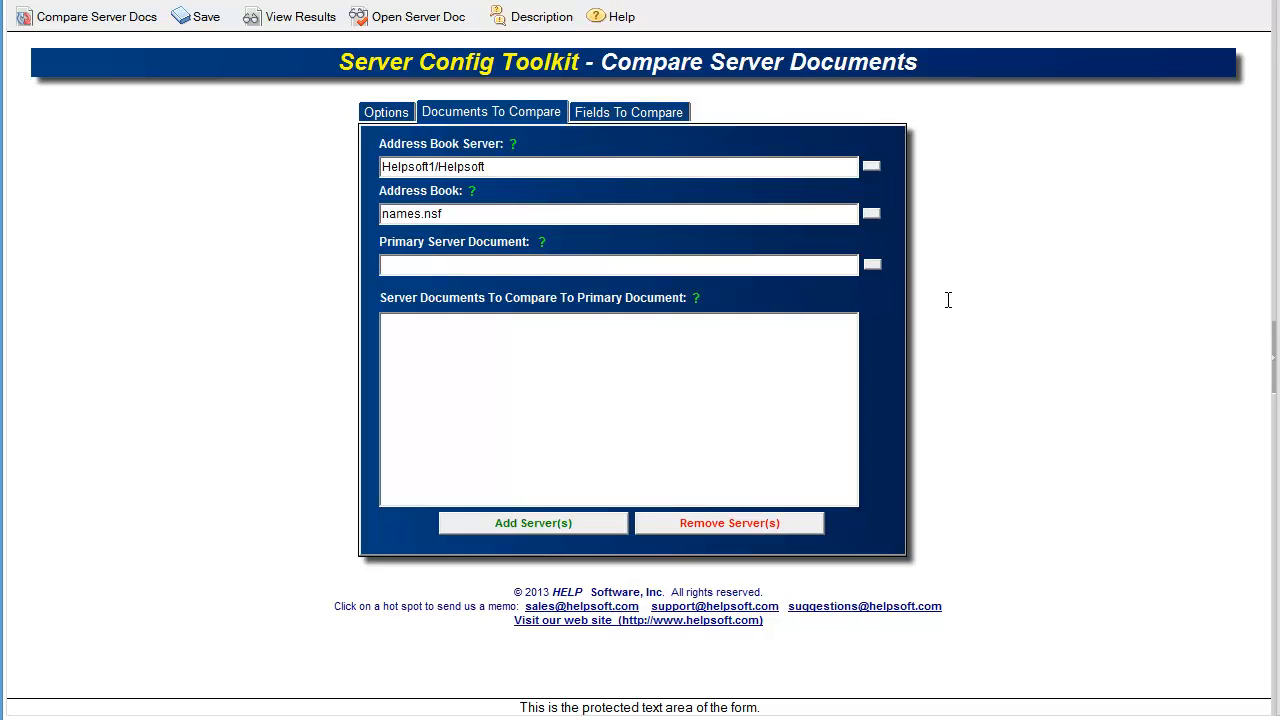
click(872, 265)
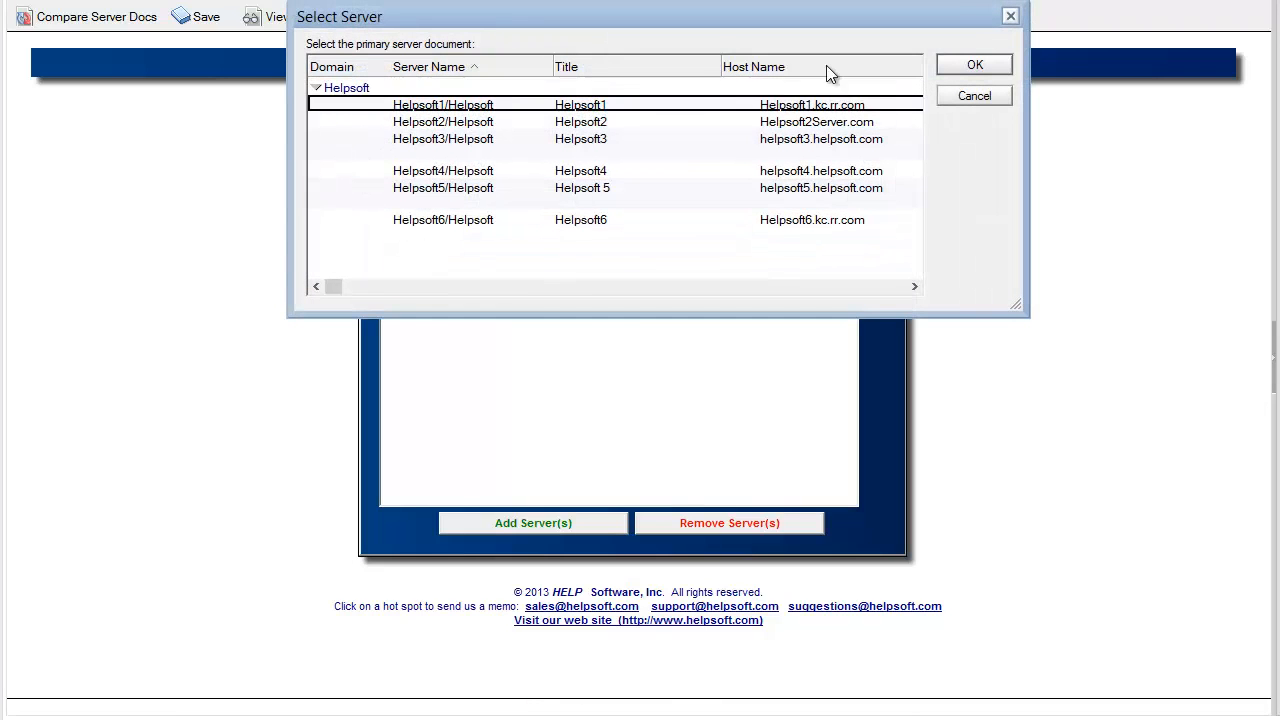
click(979, 67)
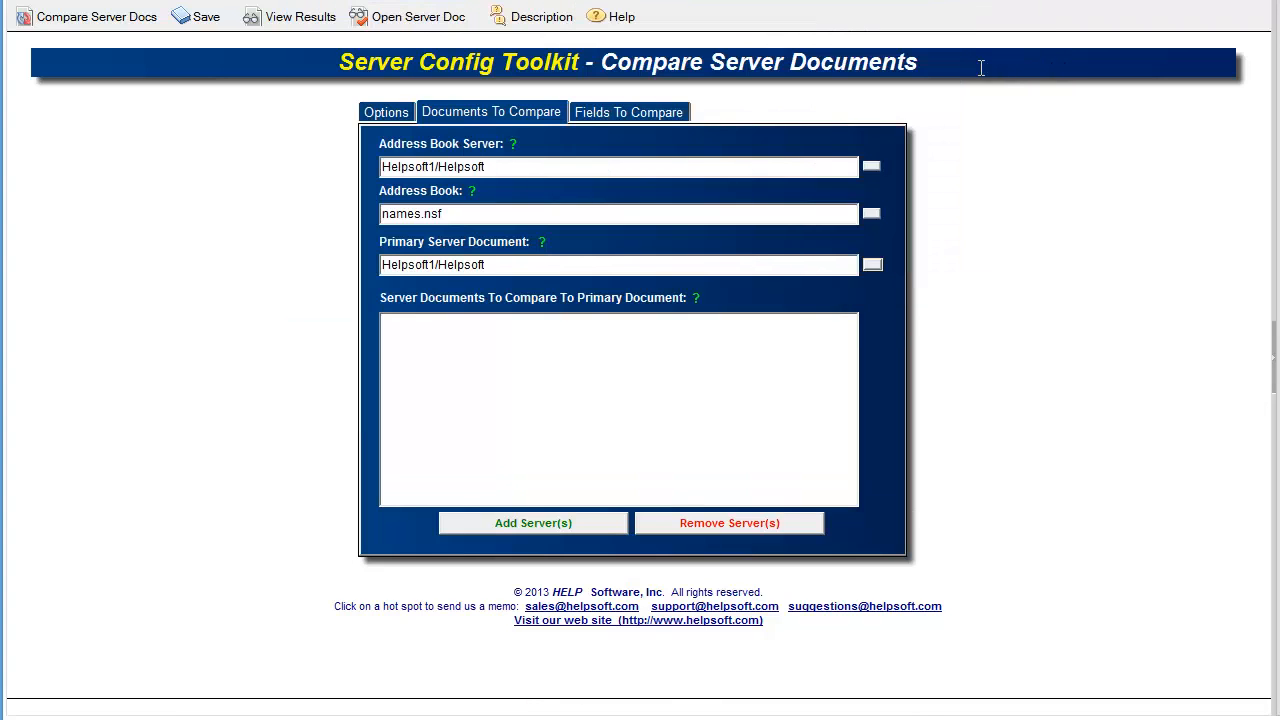
click(550, 524)
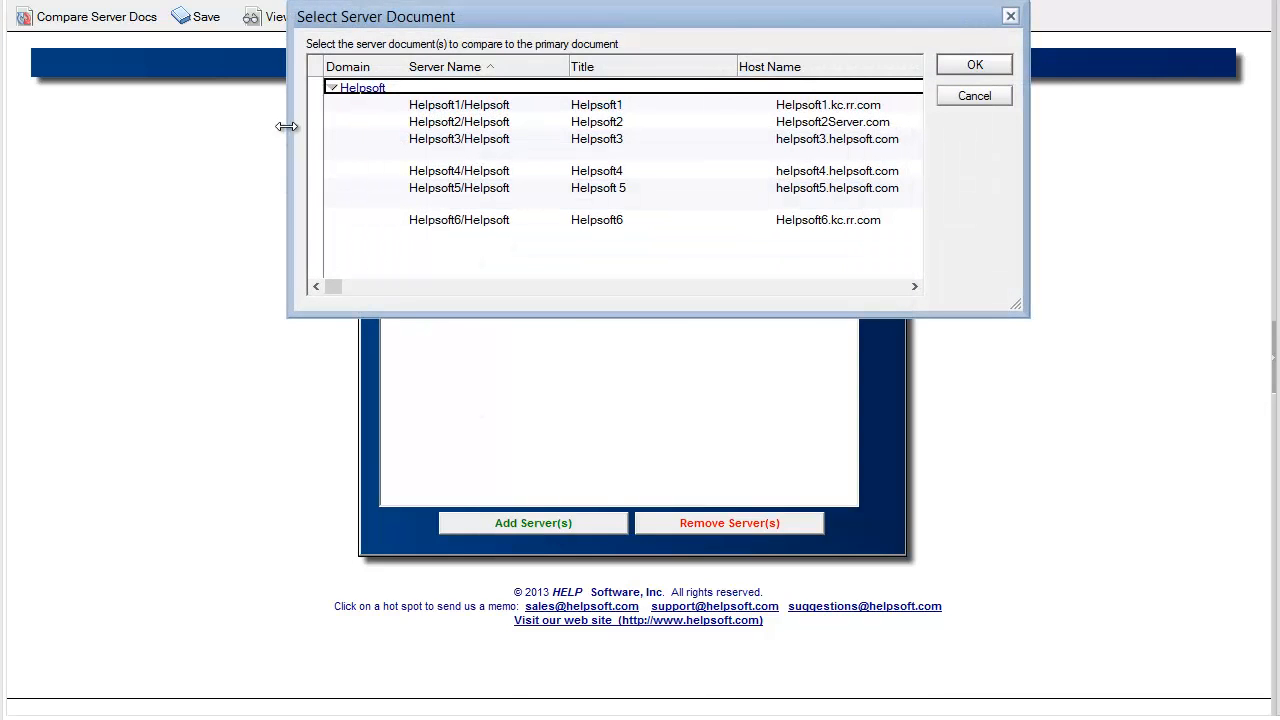
drag(316, 121, 331, 270)
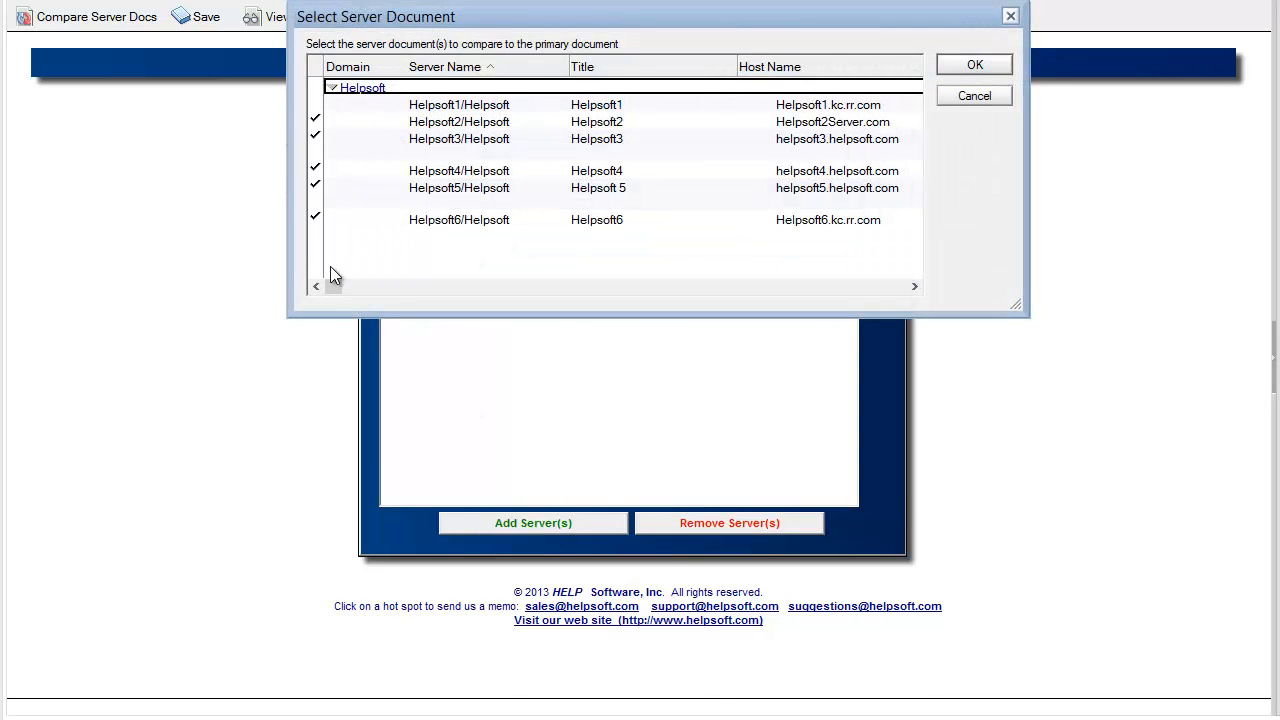
click(988, 65)
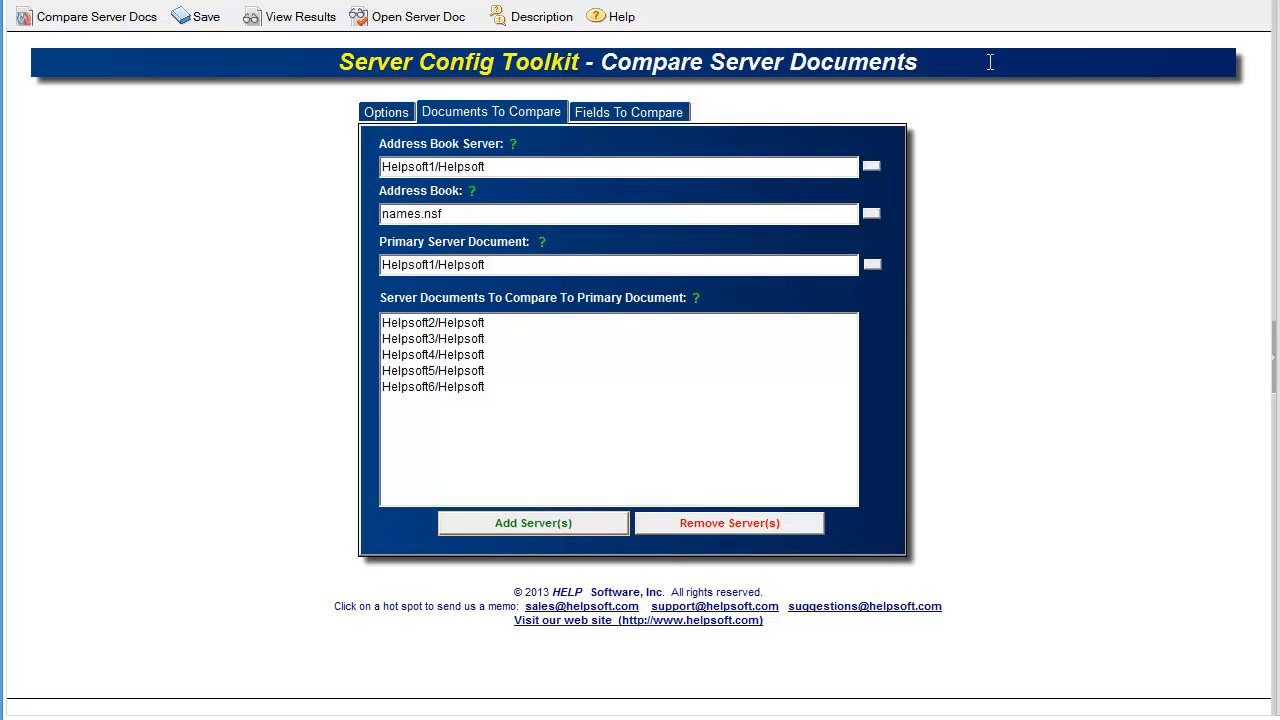
Step: Run the server document comparison with Compare All Fields and open its results
click(622, 118)
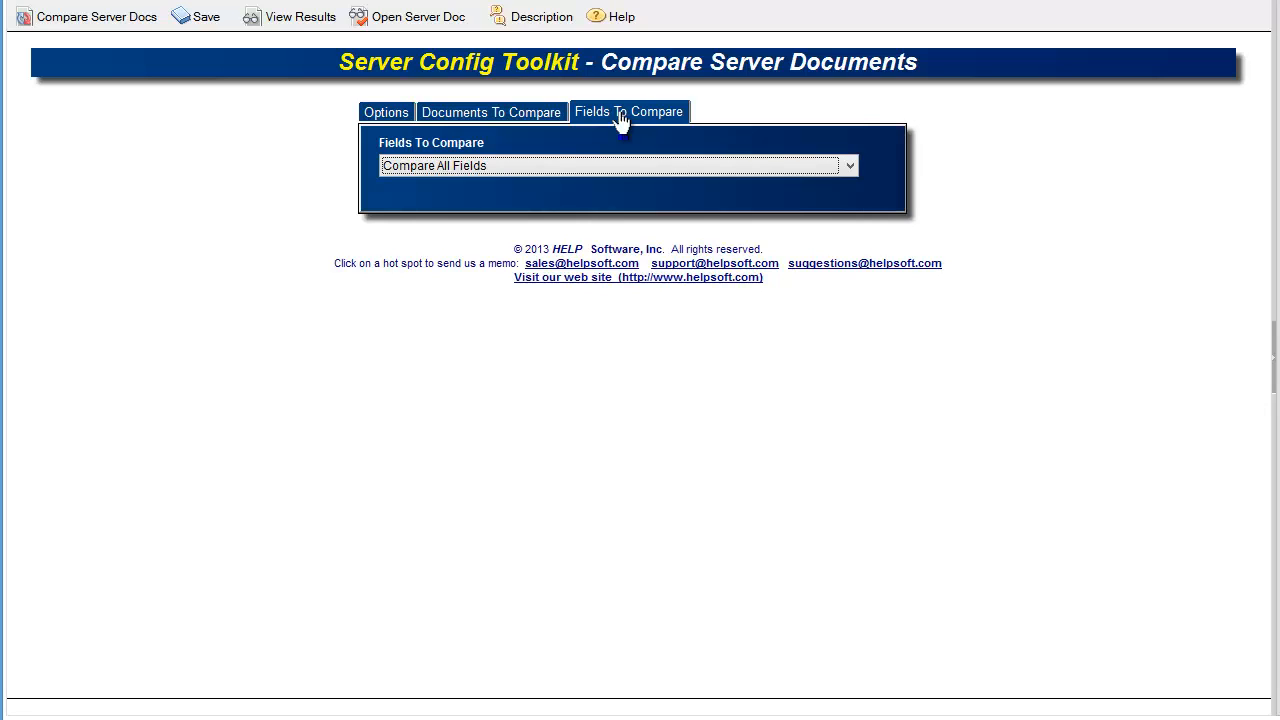
click(813, 172)
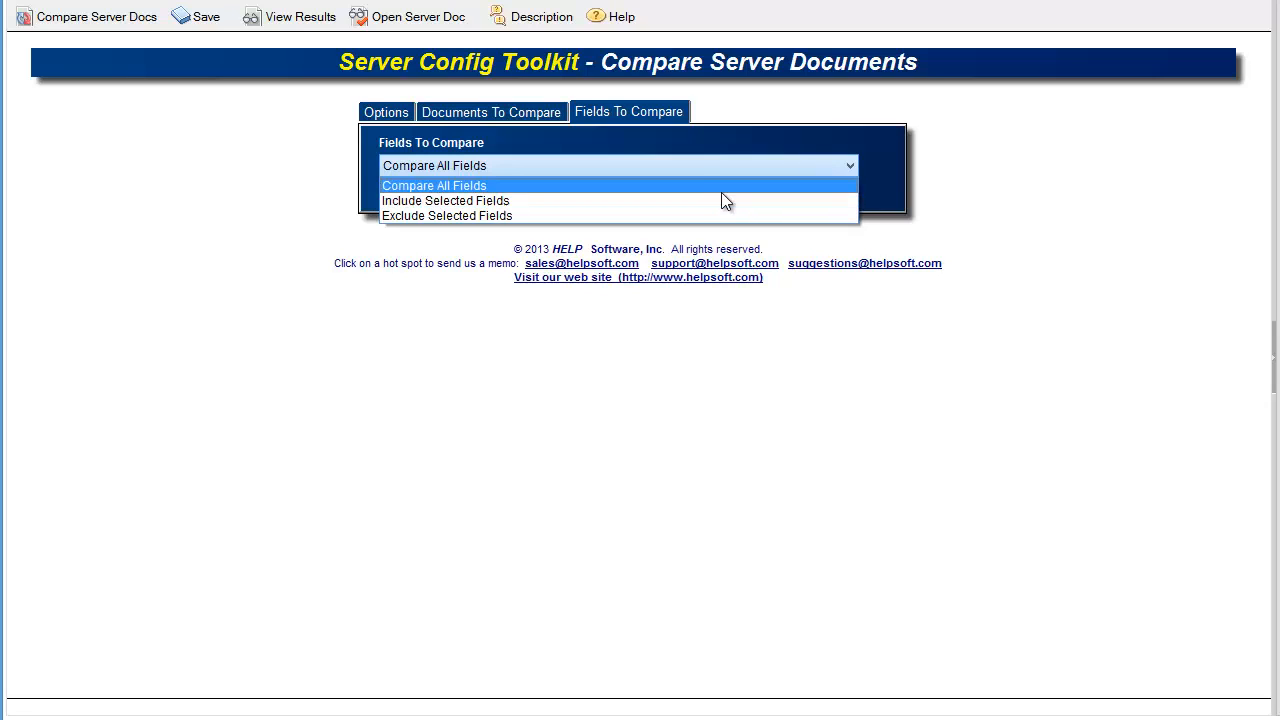
click(695, 188)
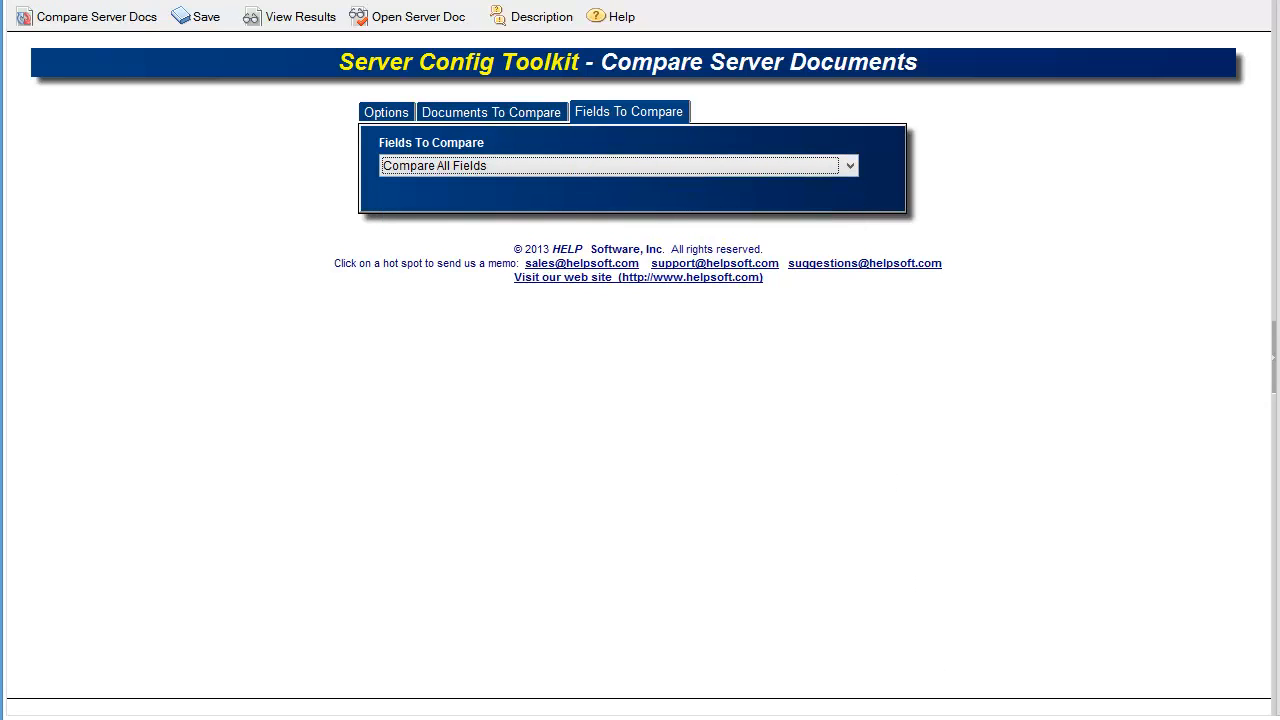
click(72, 18)
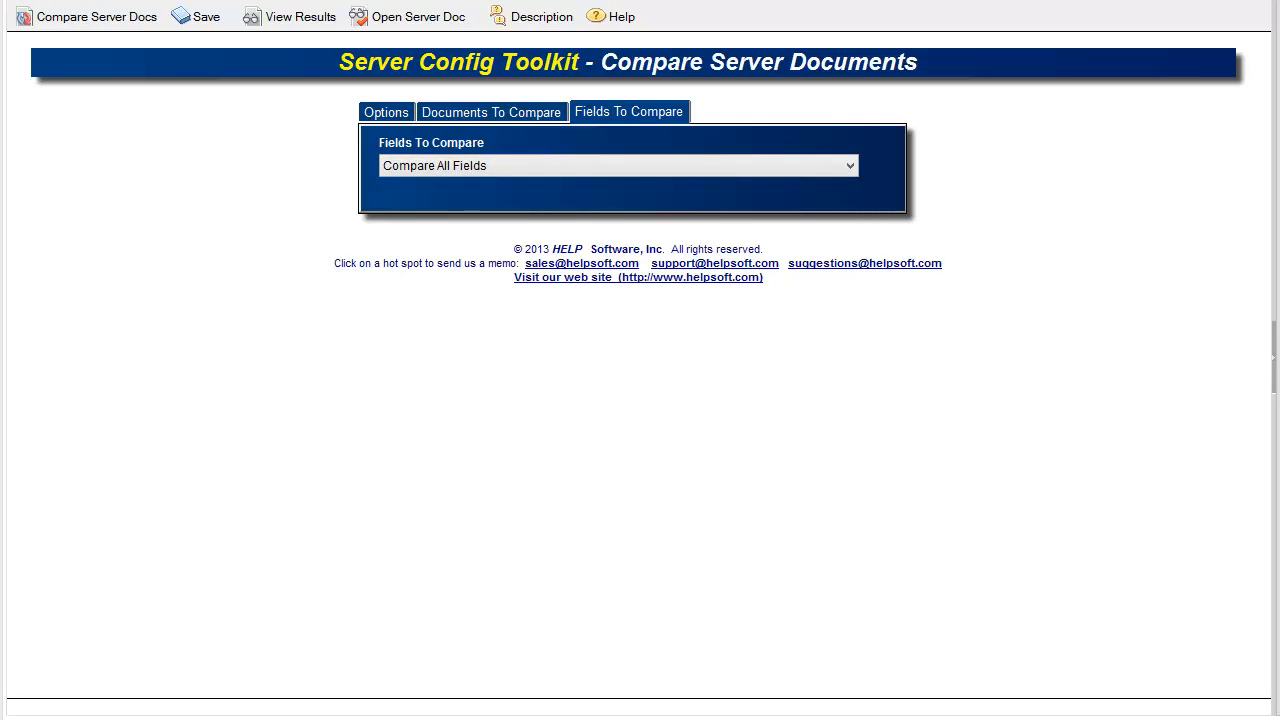
click(283, 20)
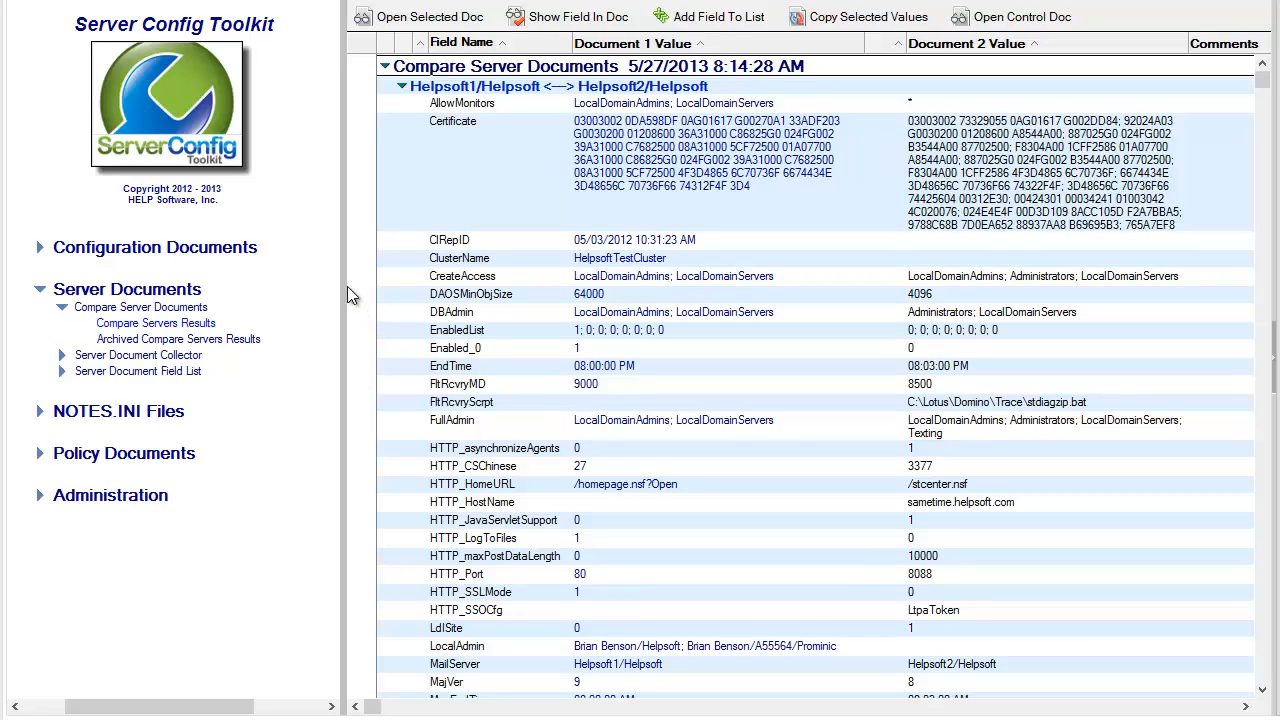
Step: Show the AllowMonitors field of the Helpsoft1–Helpsoft2 comparison in document 1 and in document 2
click(474, 109)
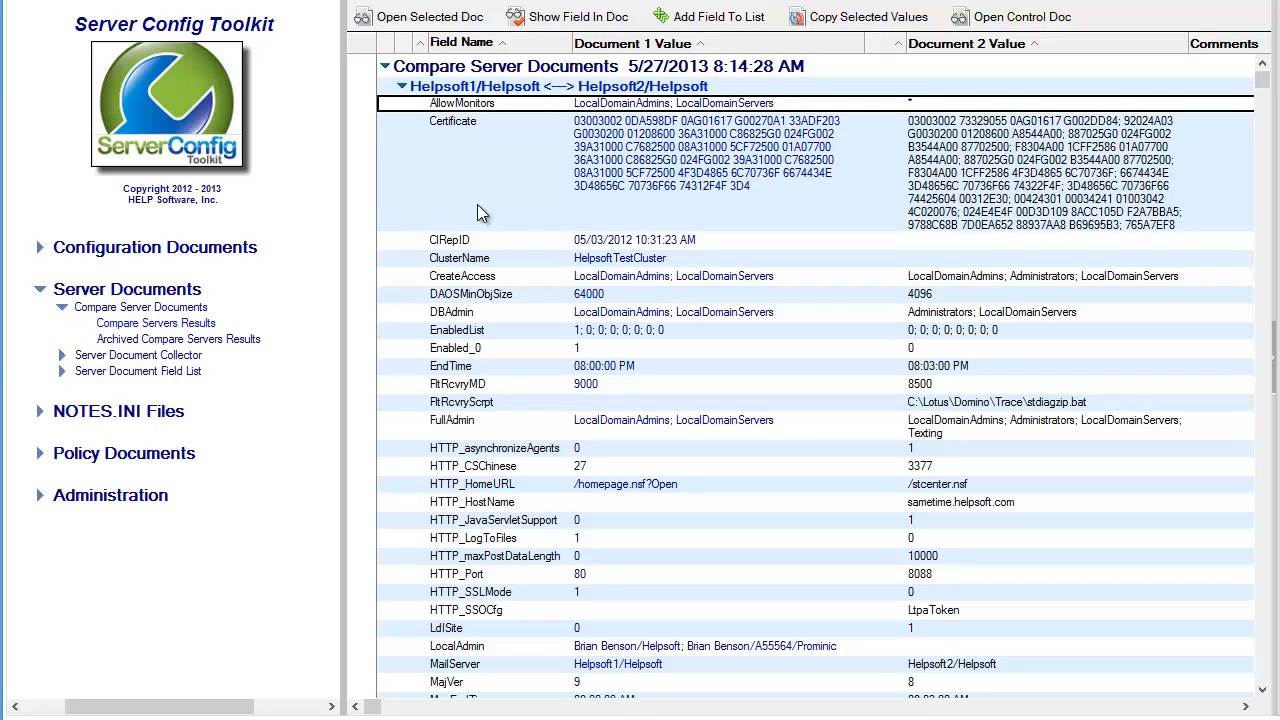
click(553, 20)
click(566, 44)
click(587, 18)
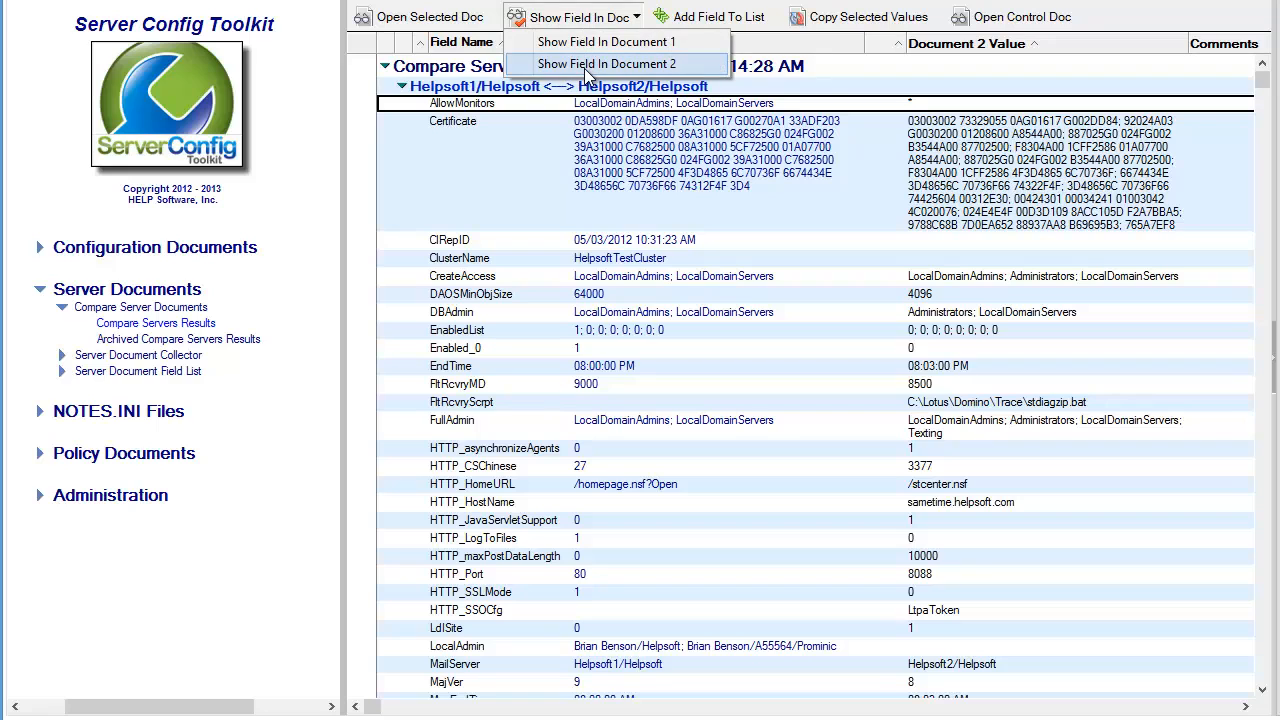
click(588, 64)
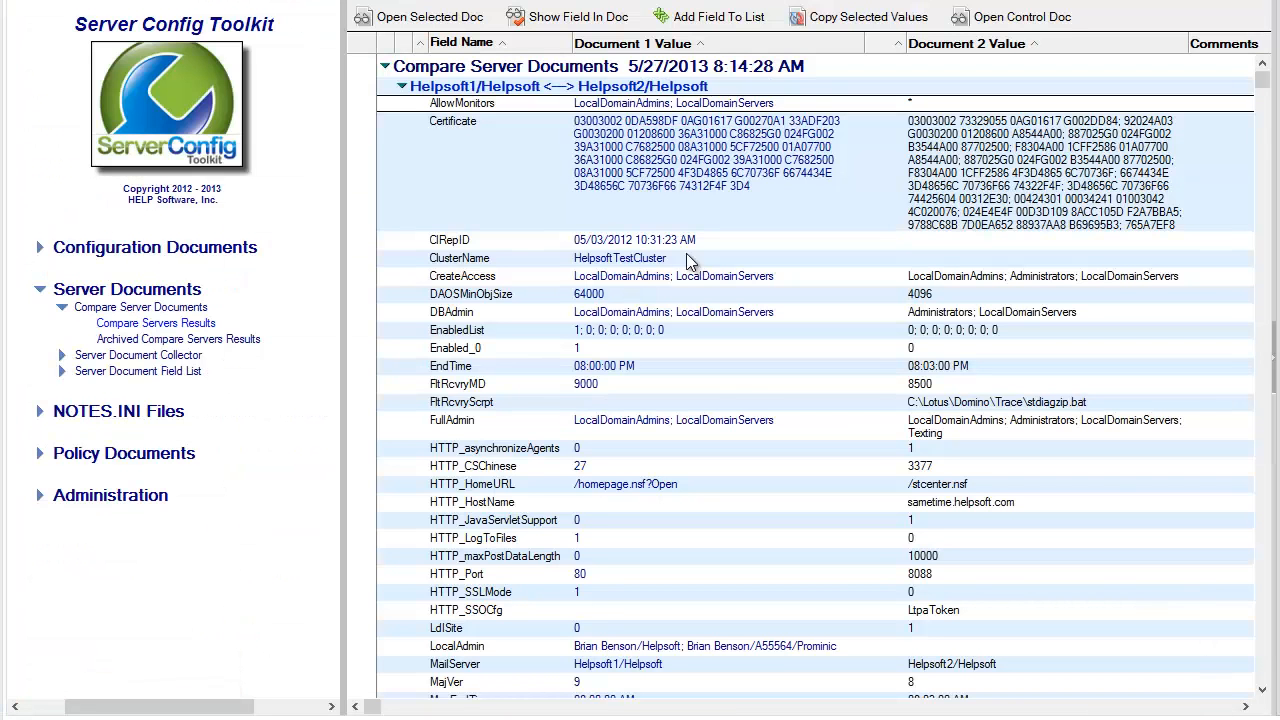
Step: Copy the AllowMonitors value from document 1 to document 2 and show the field in document 2
click(592, 104)
click(855, 20)
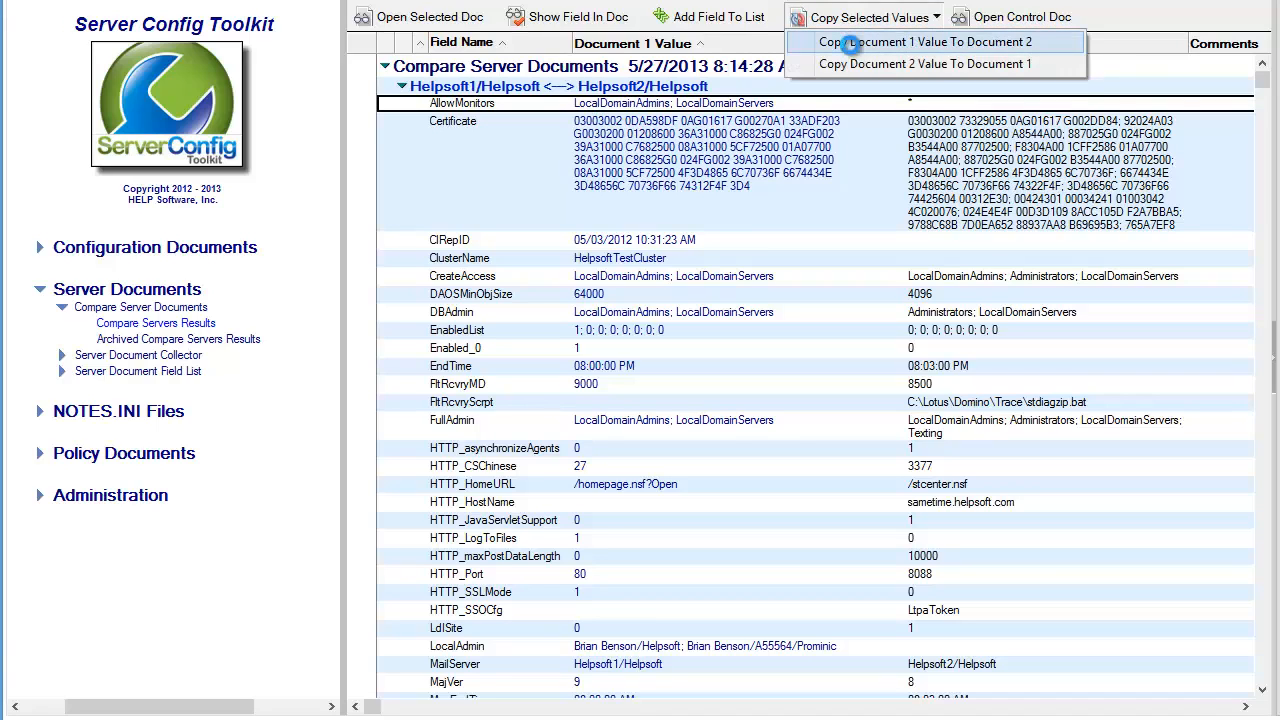
click(852, 44)
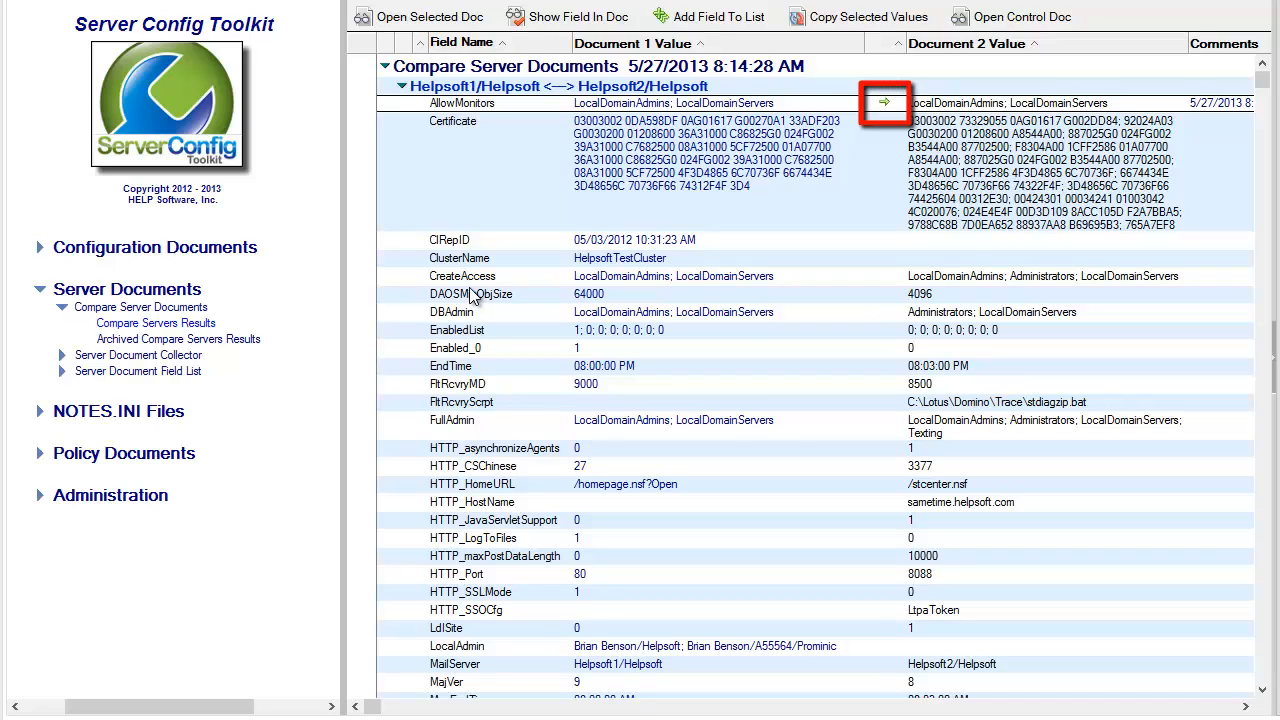
click(566, 22)
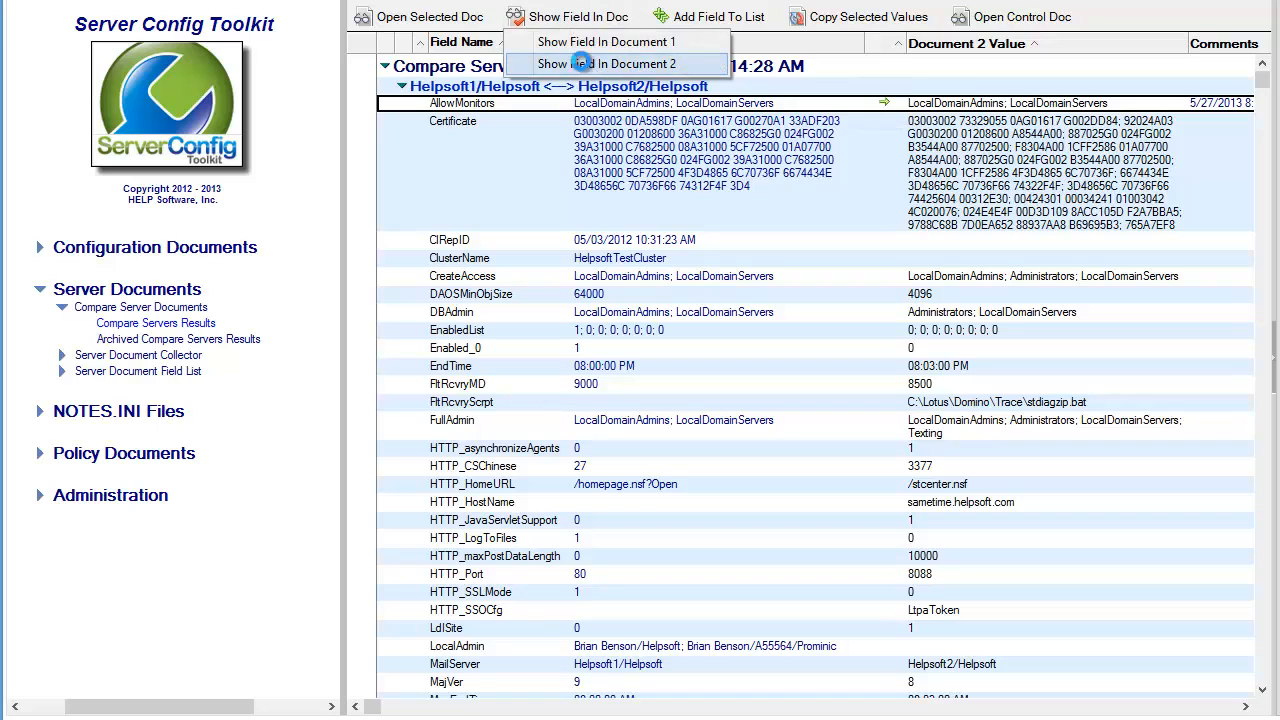
click(583, 62)
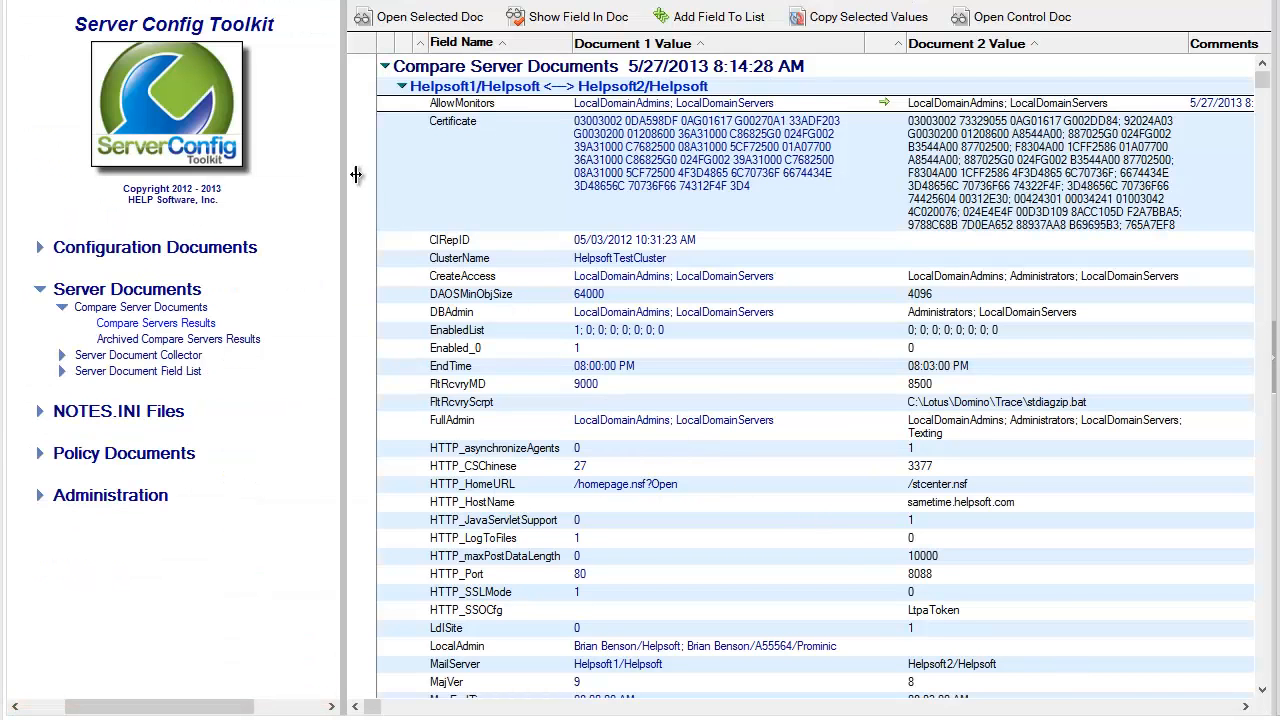
Step: Add the Certificate, $Revisions and $UpdatedBy field names from the comparison results to the exclude list
click(358, 122)
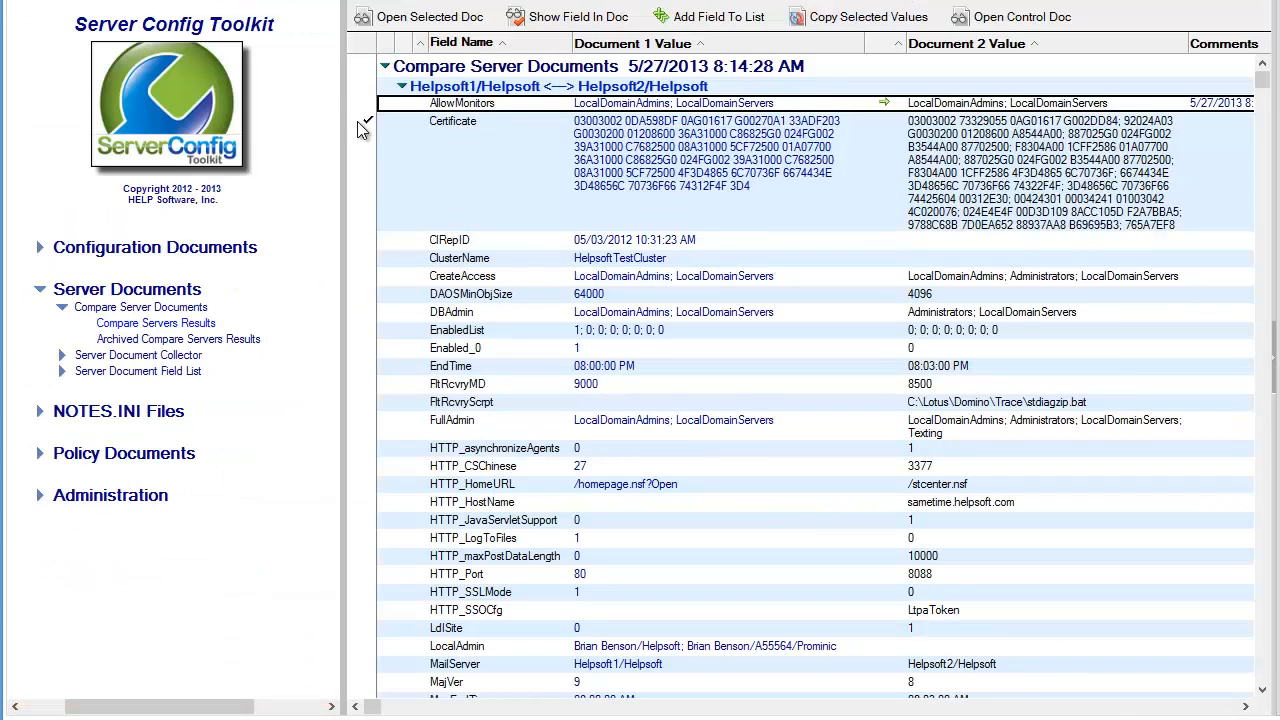
scroll(681, 400, down, 12)
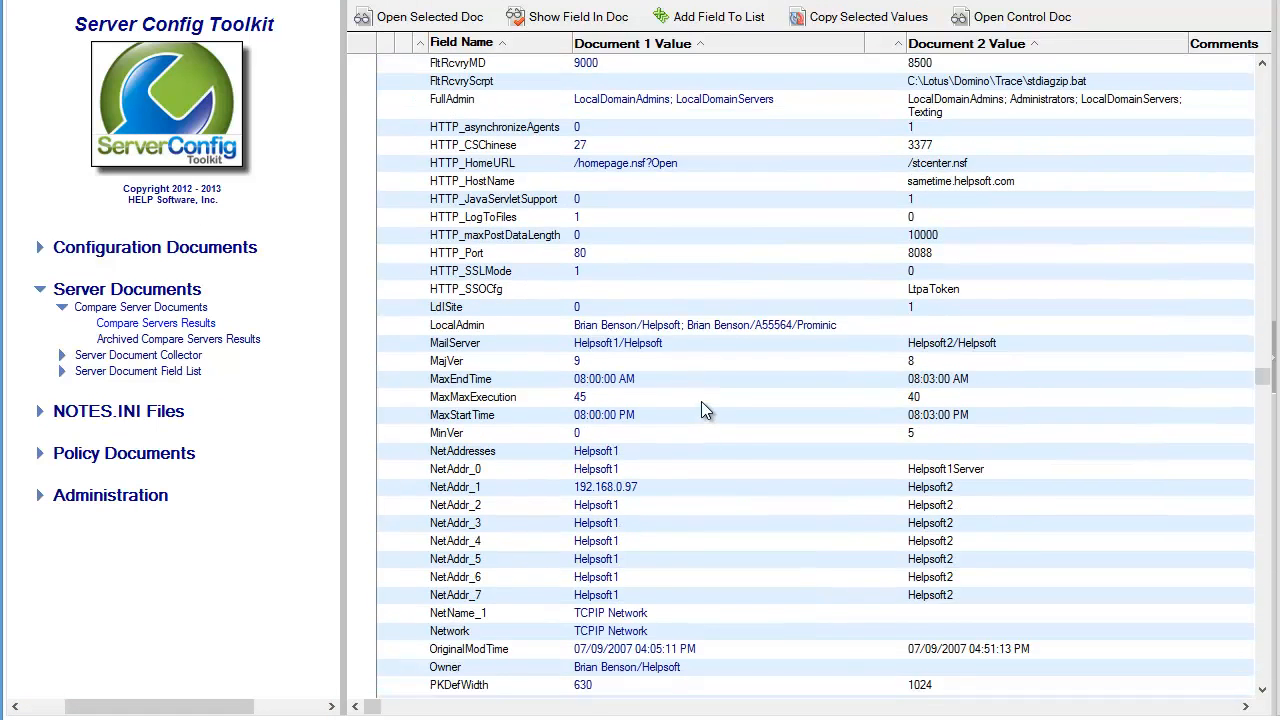
scroll(603, 438, down, 9)
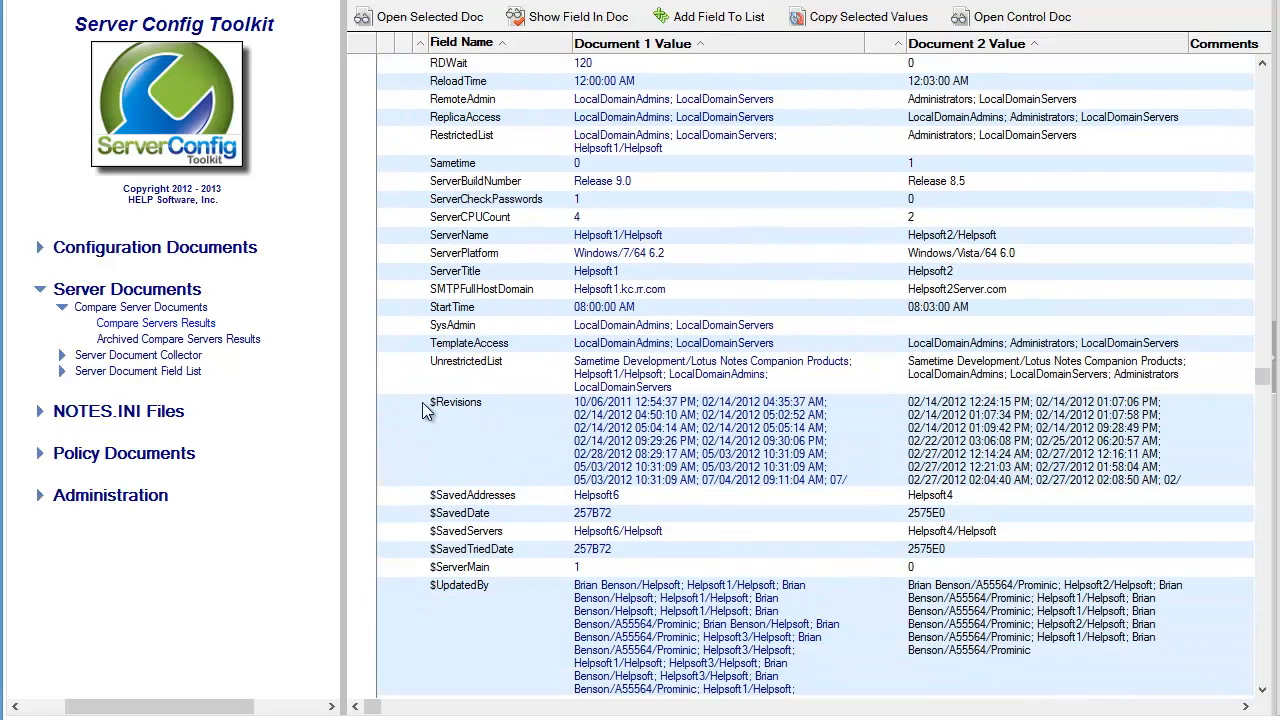
click(367, 403)
click(368, 586)
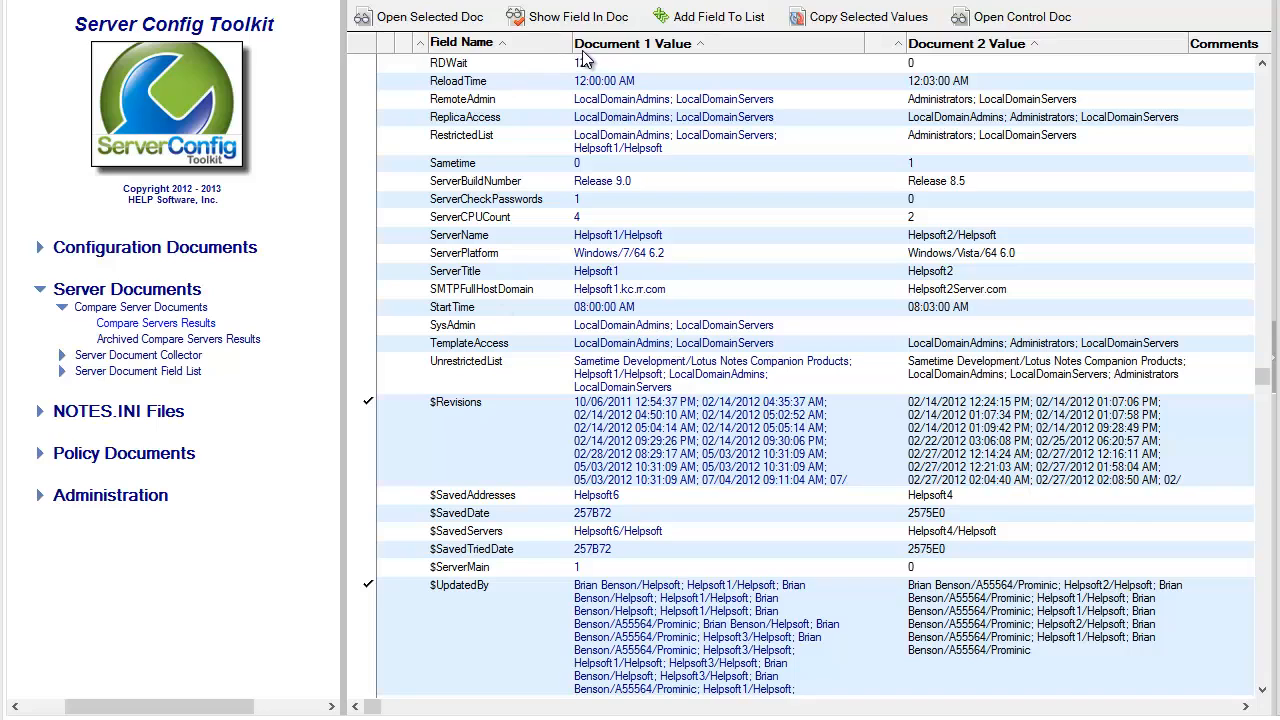
click(708, 20)
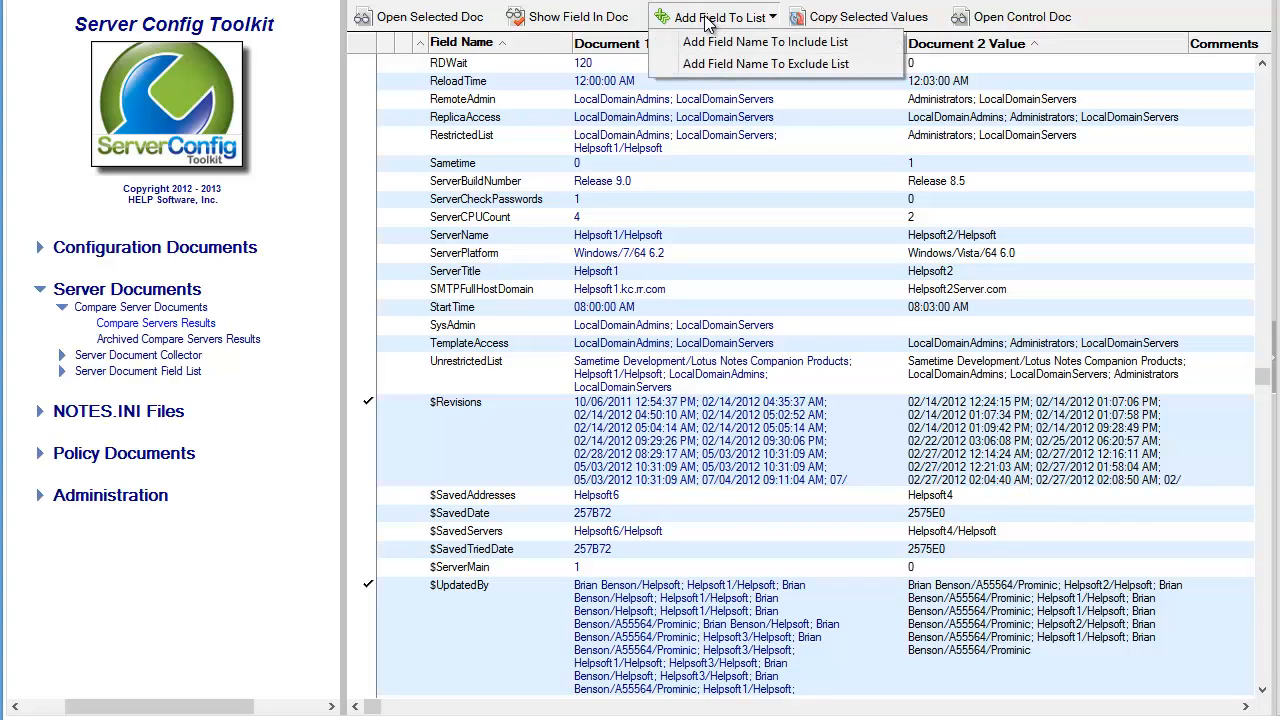
click(706, 63)
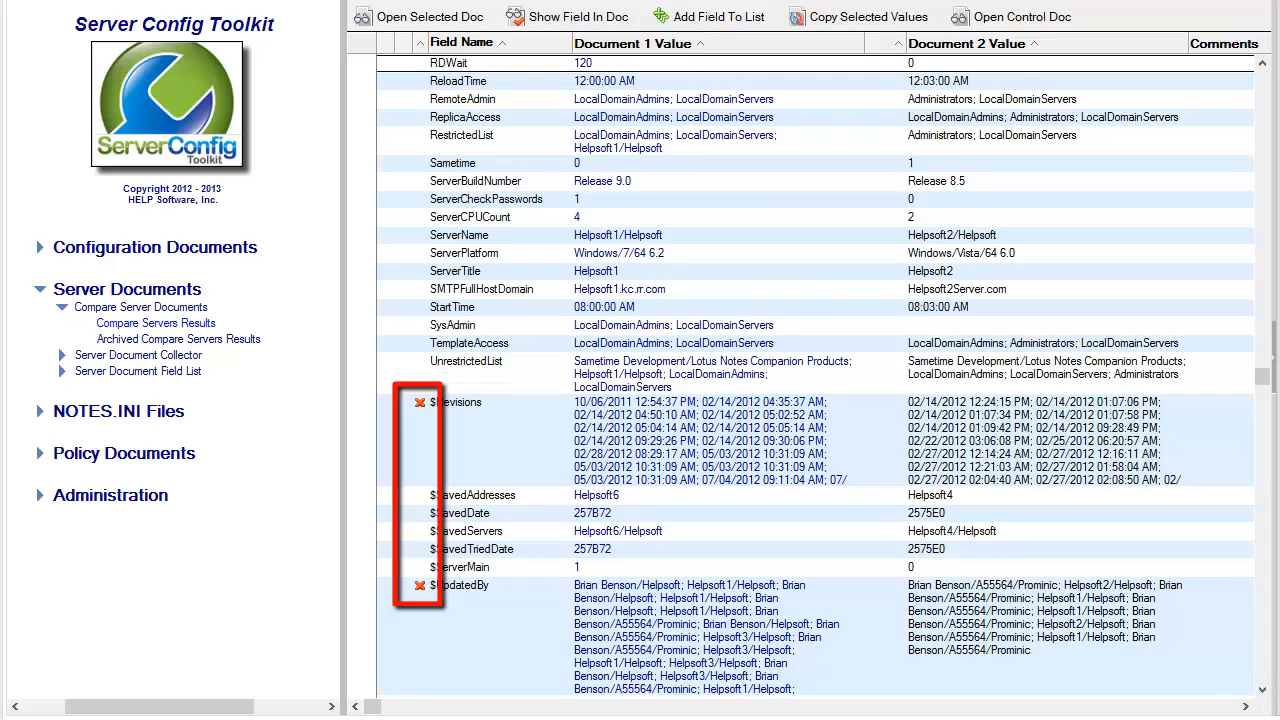
Step: Open the comparison's control document and set its fields to compare to Exclude Selected Fields
click(1018, 17)
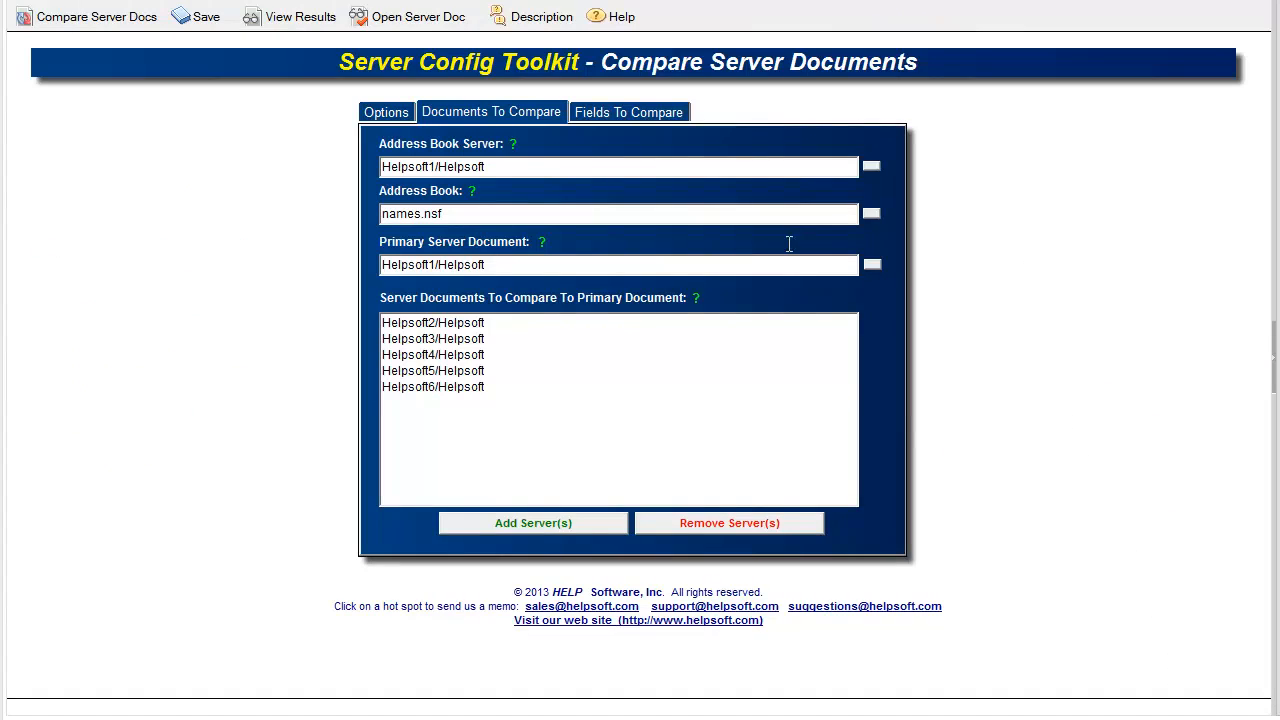
click(616, 113)
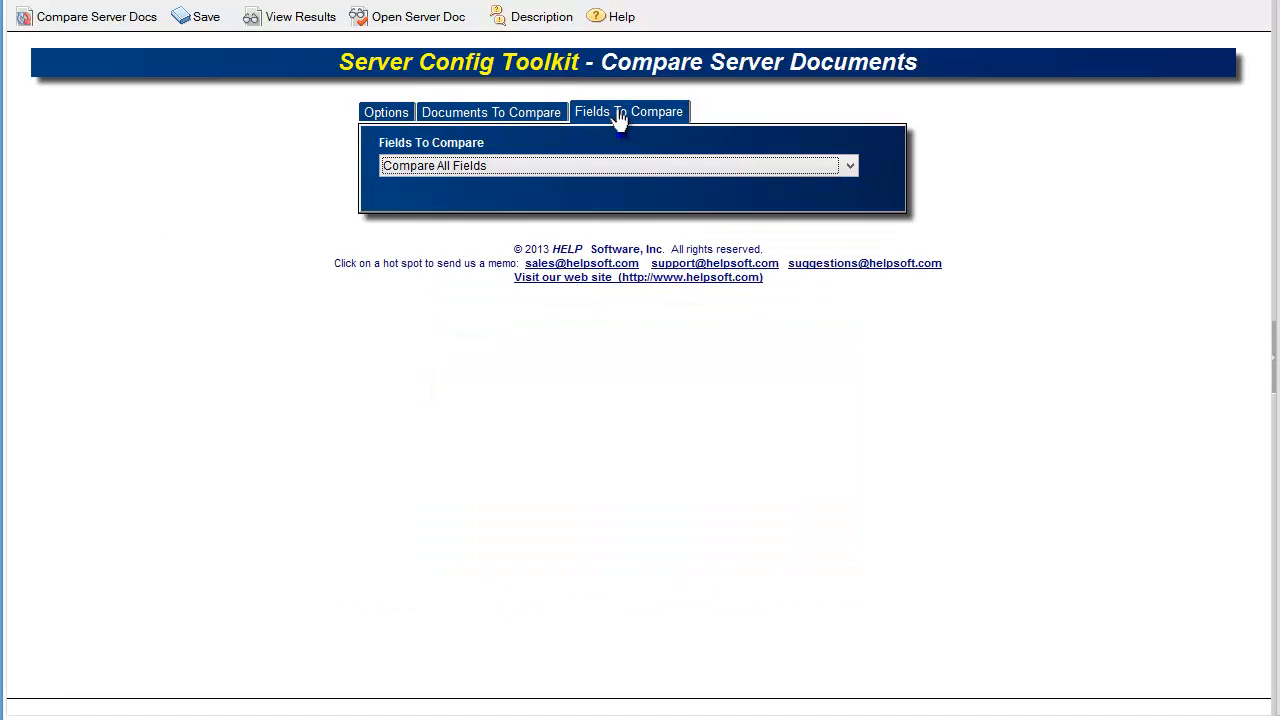
click(564, 168)
click(544, 213)
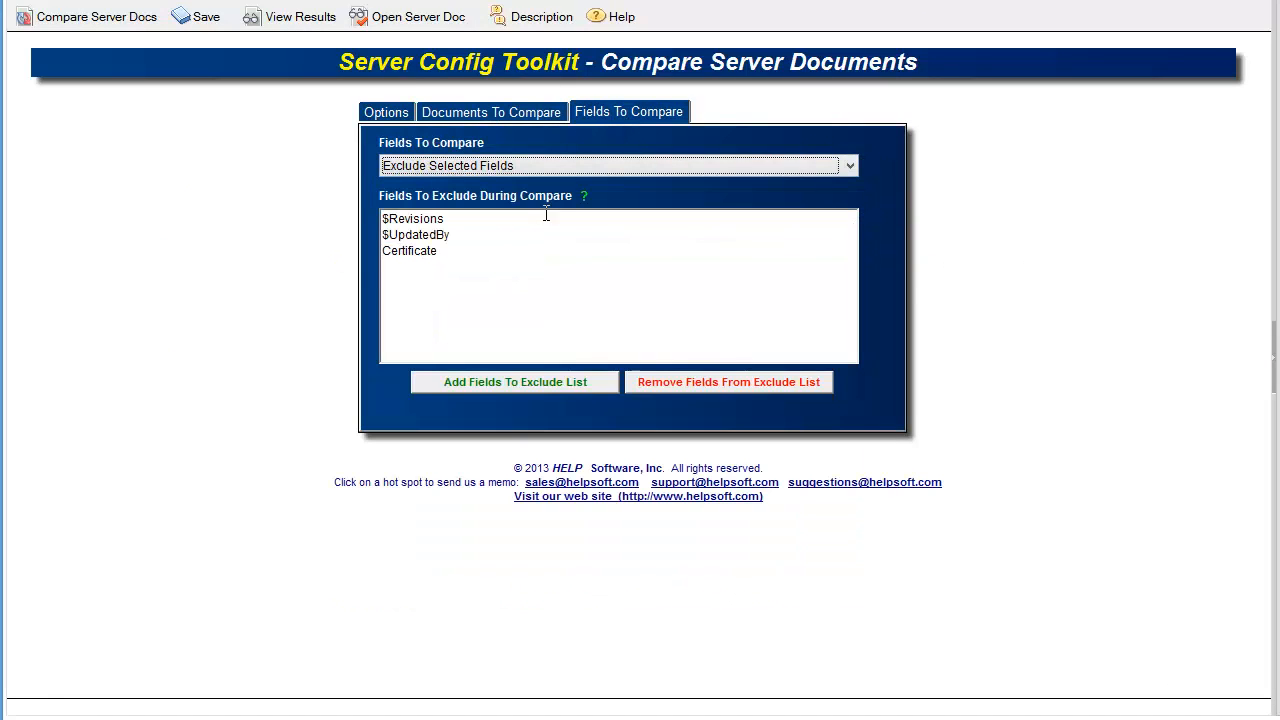